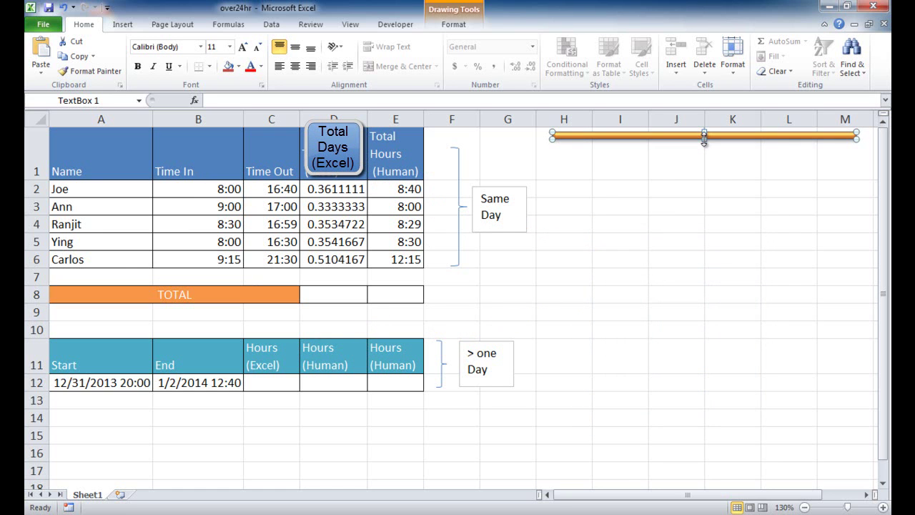
Lengthen the orange note to show its serial-number time explanation, then view D2's =C2-B2 formula.
{"action": "left_click_drag", "start_coordinate": [704, 140], "coordinate": [700, 278]}
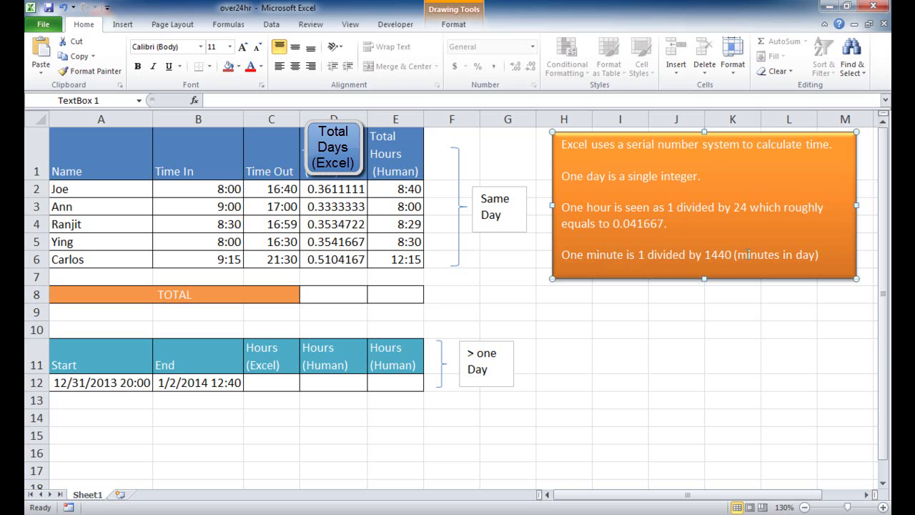
{"action": "left_click", "coordinate": [323, 192]}
{"action": "left_click_drag", "start_coordinate": [329, 208], "coordinate": [327, 187]}
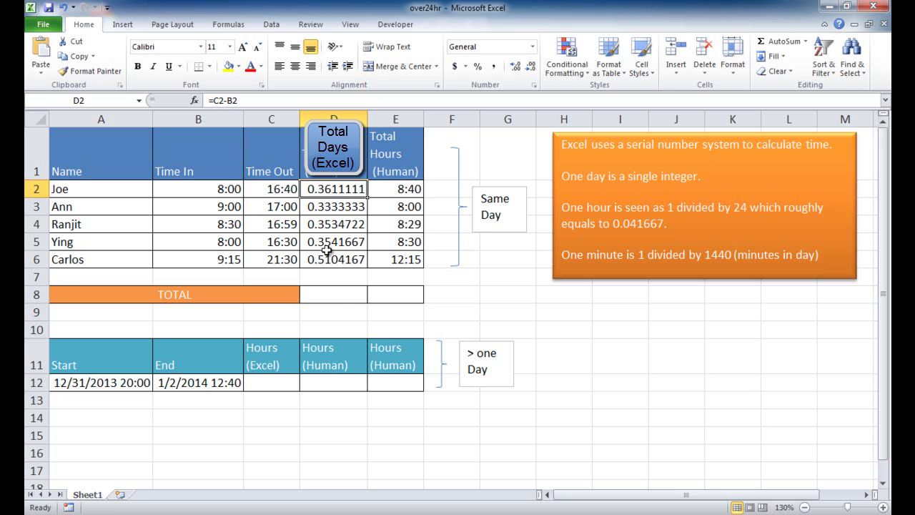
Enter =SUM(D2:D6) in D8 to total the Total Days column as 1.9125.
{"action": "left_click", "coordinate": [341, 296]}
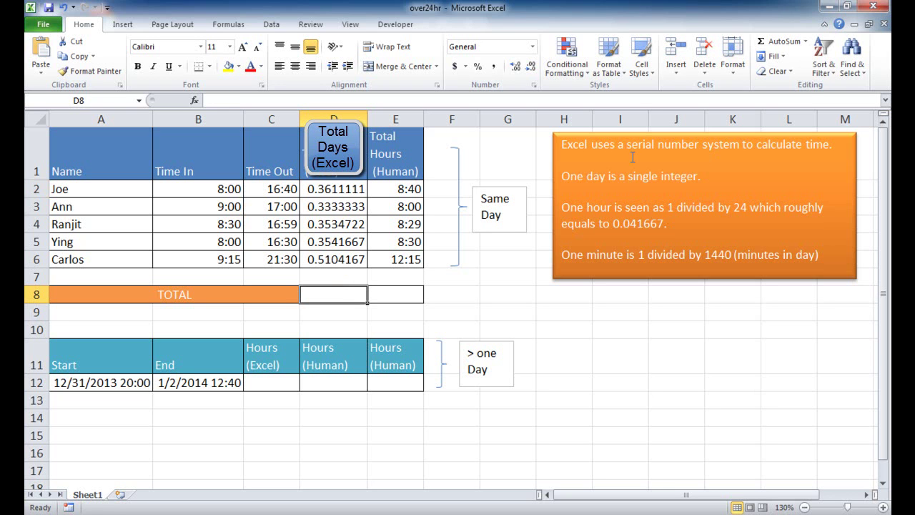
{"action": "left_click", "coordinate": [806, 42]}
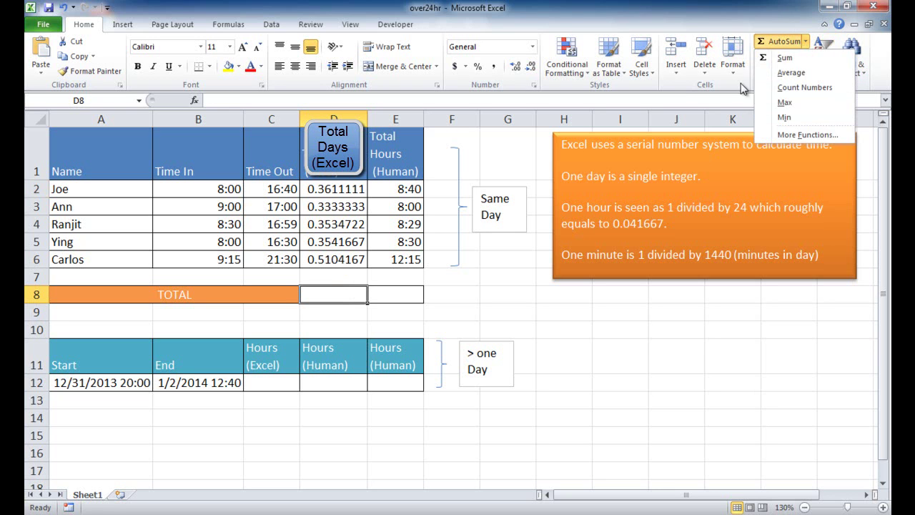
{"action": "left_click", "coordinate": [786, 58]}
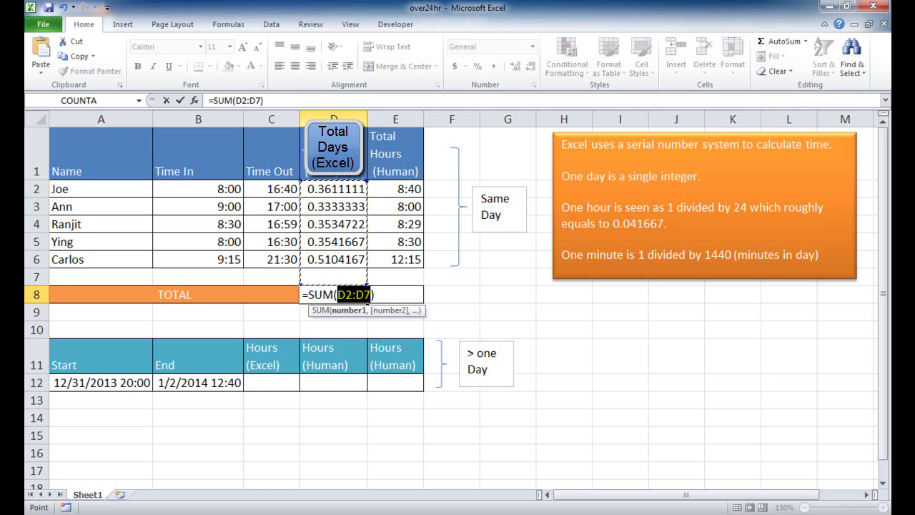
{"action": "left_click", "coordinate": [262, 102]}
{"action": "key", "text": "BackSpace"}
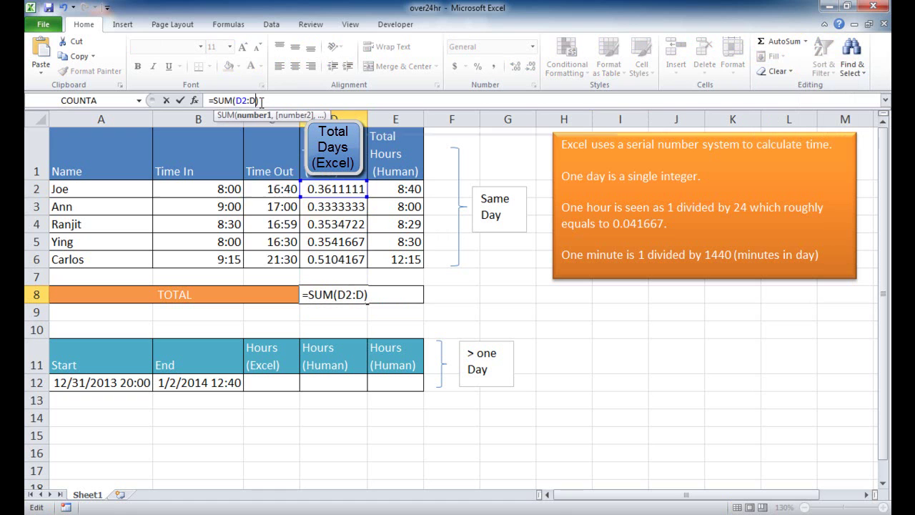
{"action": "type", "text": "6"}
{"action": "key", "text": "Return"}
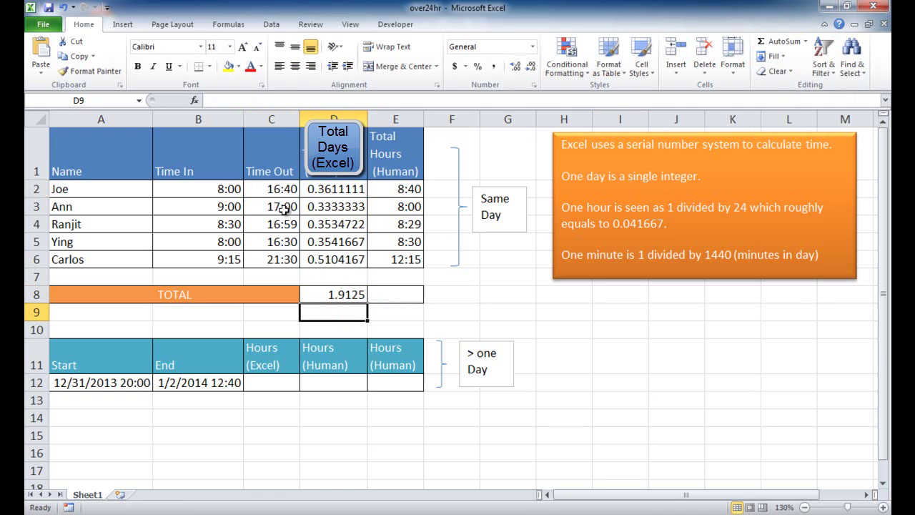
Select D2:D6 to check their sum against the D8 total.
{"action": "left_click", "coordinate": [331, 190]}
{"action": "left_click_drag", "start_coordinate": [331, 189], "coordinate": [328, 260]}
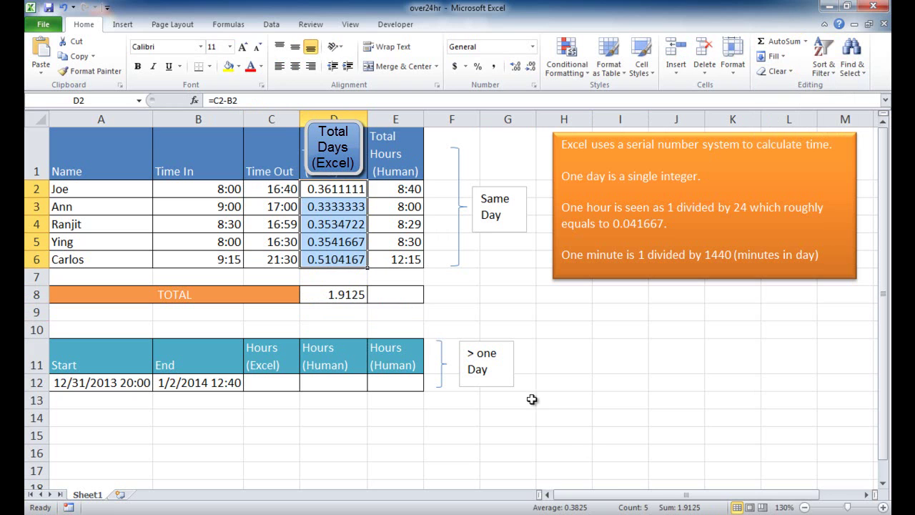
{"action": "left_click", "coordinate": [353, 297]}
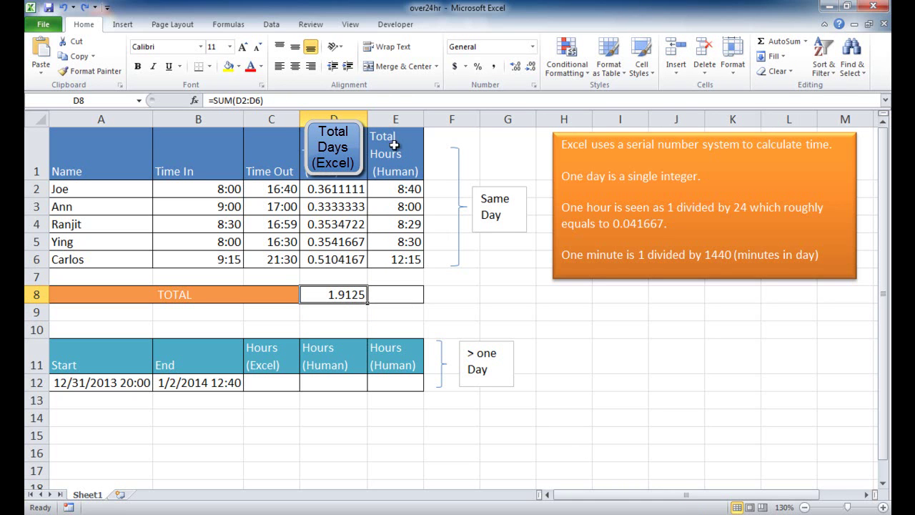
Inspect the Total Hours formulas in E2, E3 and E4.
{"action": "left_click", "coordinate": [402, 187]}
{"action": "left_click", "coordinate": [402, 207]}
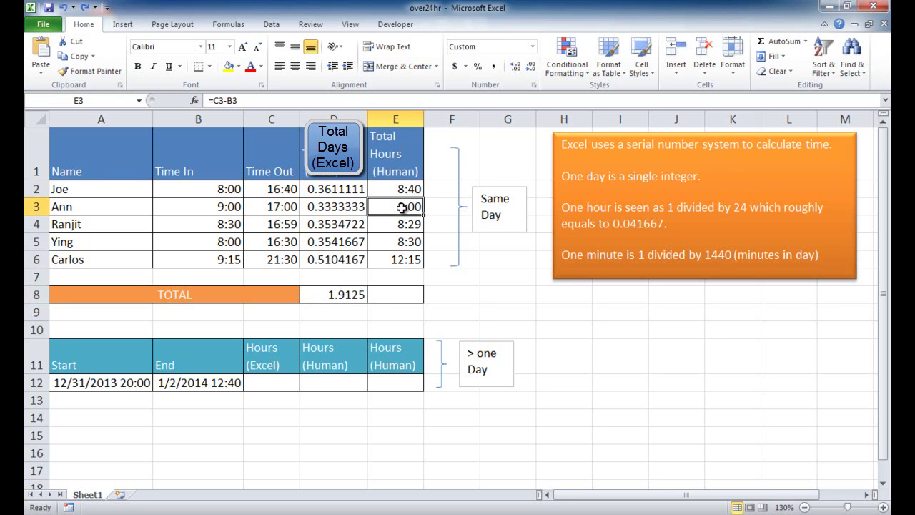
{"action": "left_click", "coordinate": [405, 189]}
{"action": "left_click", "coordinate": [406, 207]}
{"action": "left_click", "coordinate": [402, 224]}
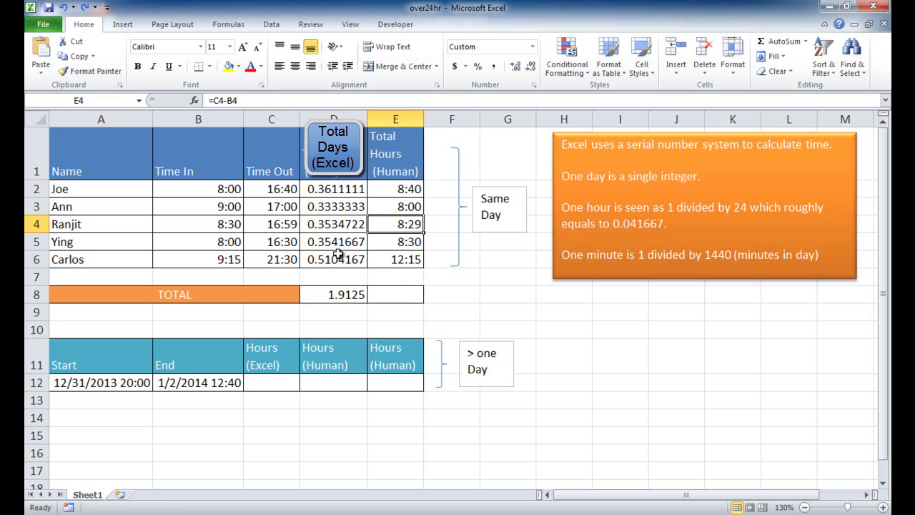
Enter =SUM(E2:E6) in E8, which displays 21:54.
{"action": "left_click", "coordinate": [397, 294]}
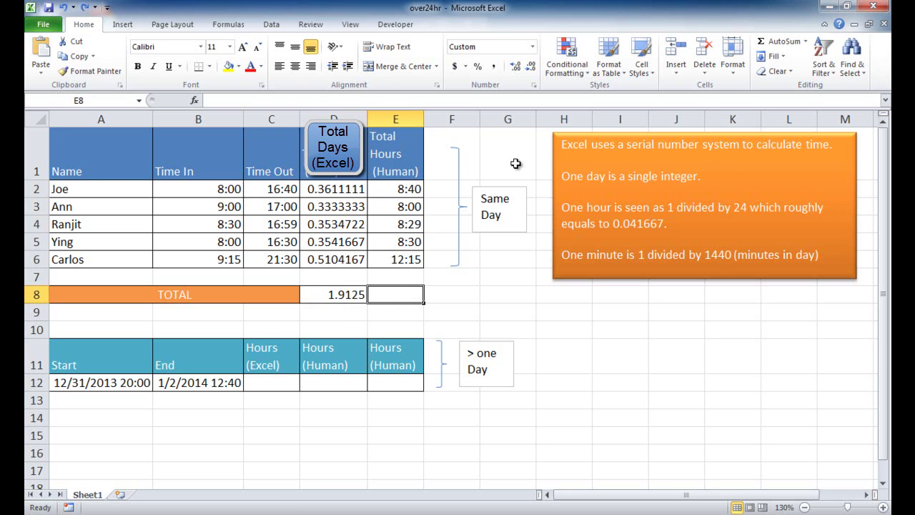
{"action": "left_click", "coordinate": [806, 41]}
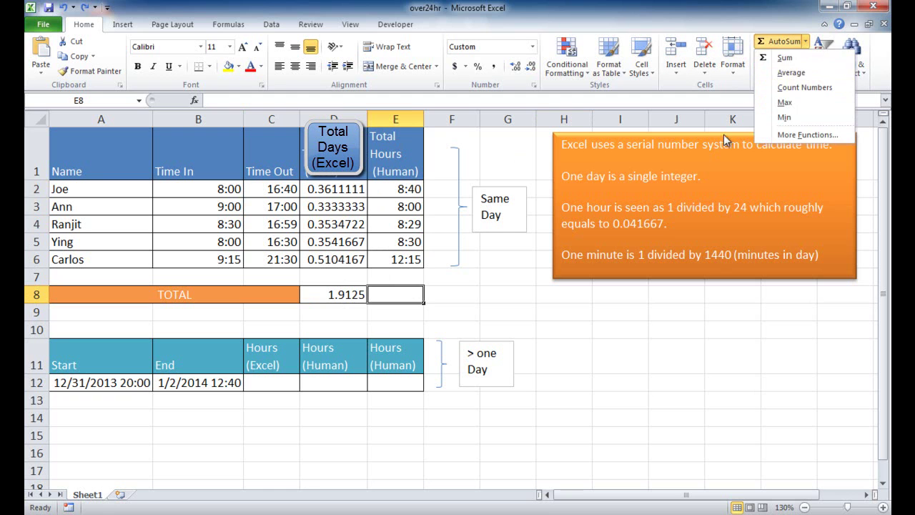
{"action": "left_click", "coordinate": [790, 58]}
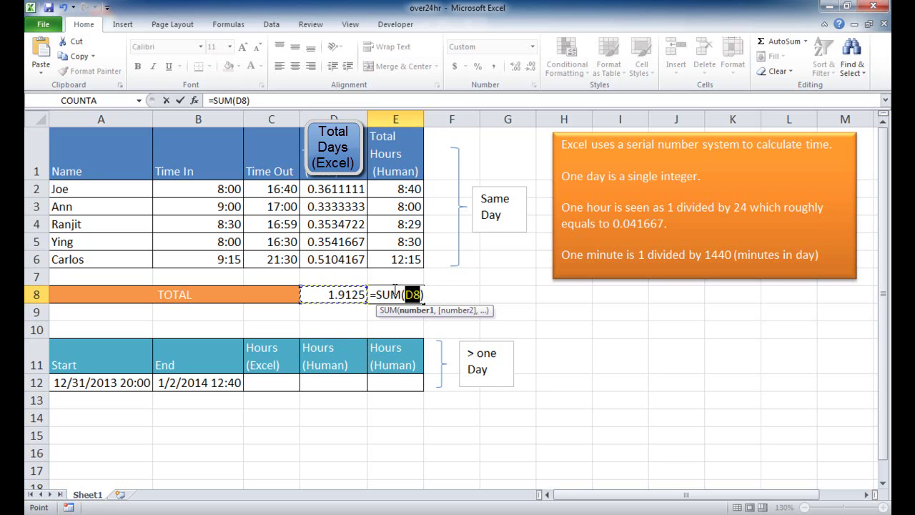
{"action": "left_click_drag", "start_coordinate": [393, 196], "coordinate": [395, 259]}
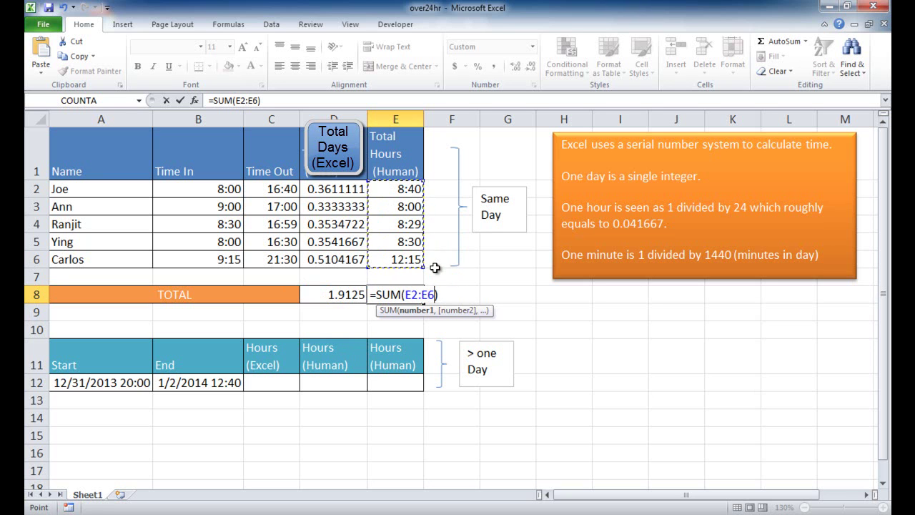
{"action": "key", "text": "Return"}
{"action": "left_click", "coordinate": [409, 296]}
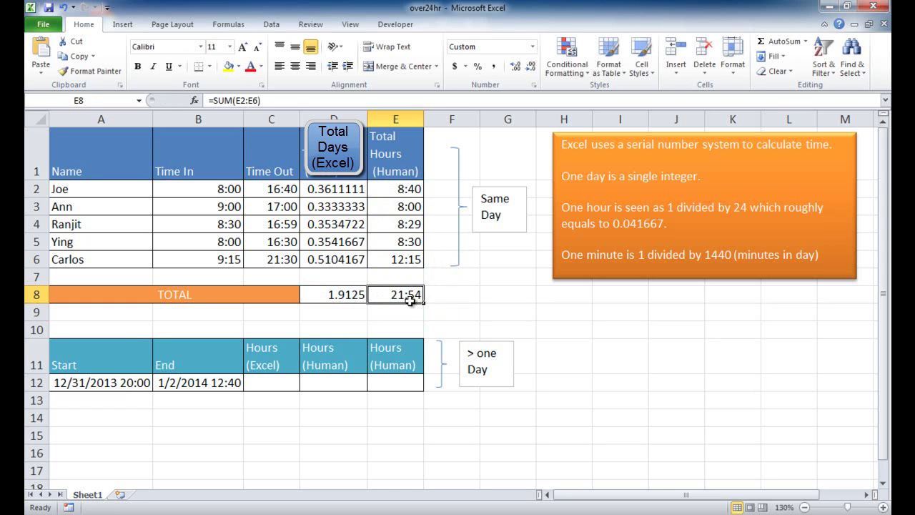
{"action": "left_click", "coordinate": [395, 260]}
{"action": "left_click", "coordinate": [405, 242]}
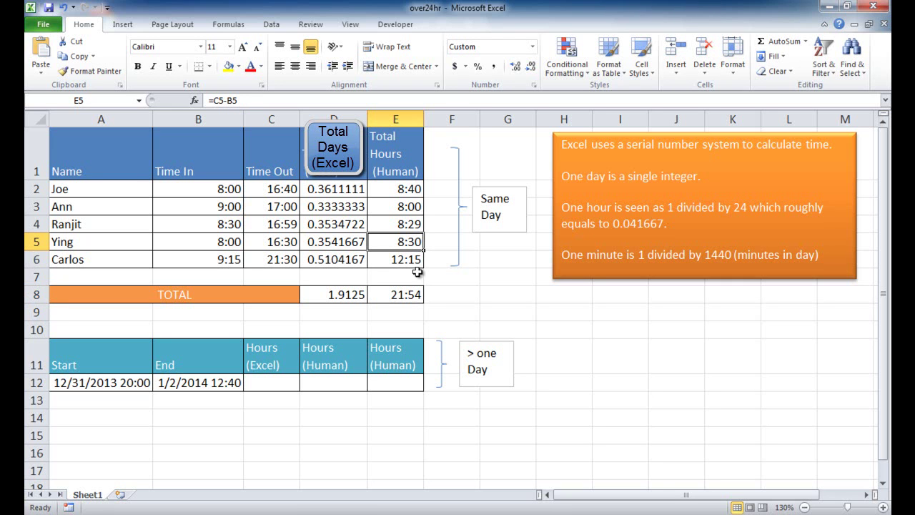
{"action": "left_click", "coordinate": [401, 295]}
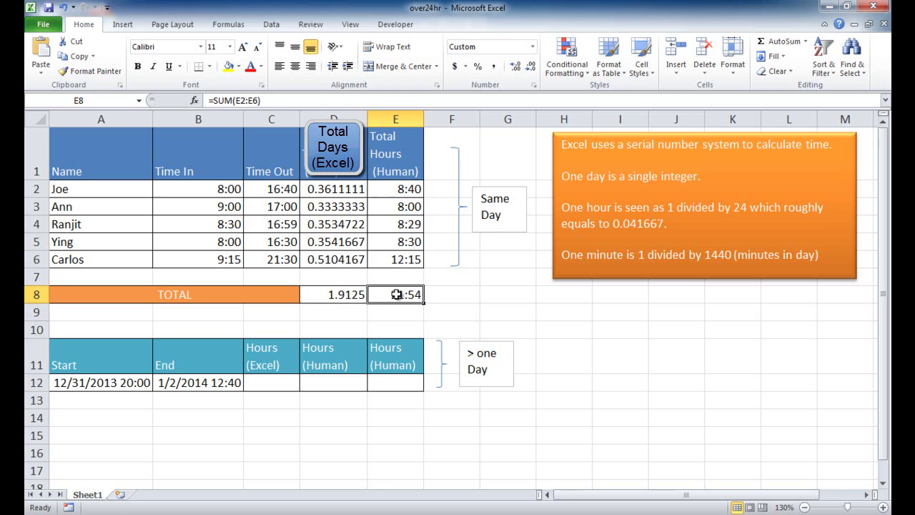
{"action": "key", "text": "ctrl+bracketleft"}
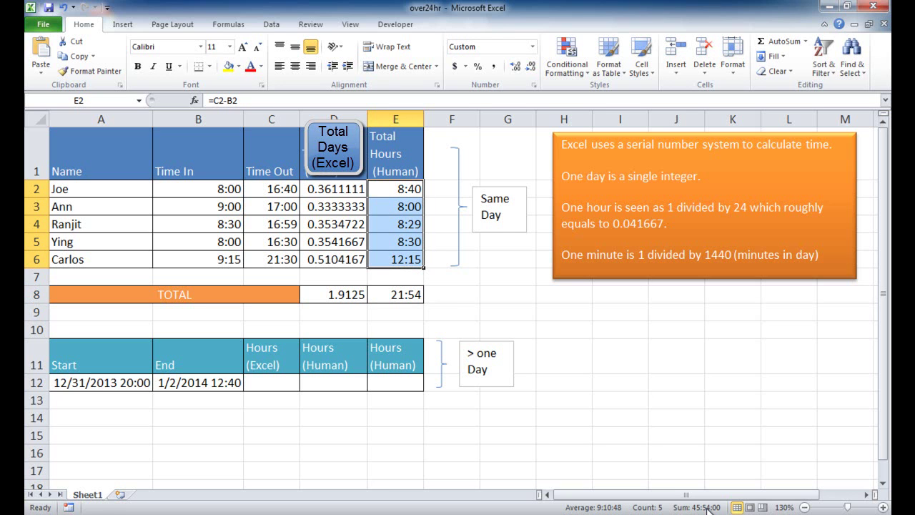
{"action": "left_click", "coordinate": [394, 294]}
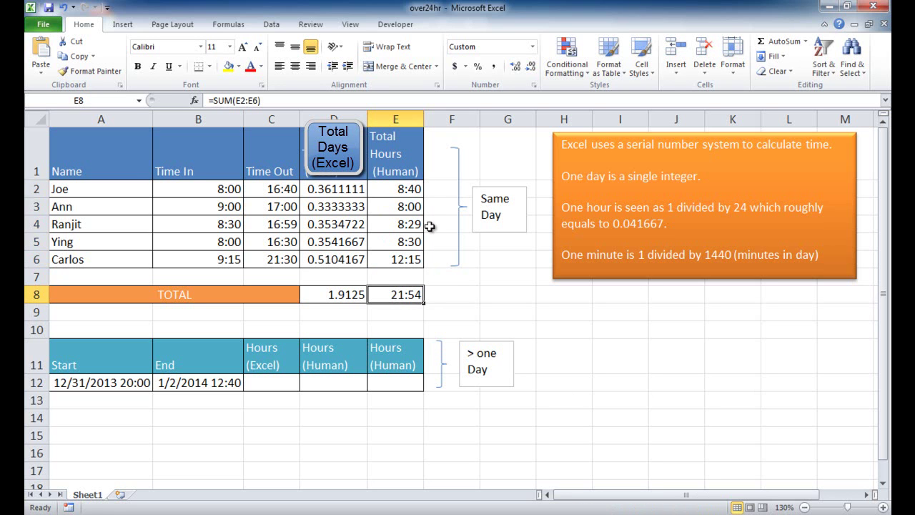
{"action": "left_click", "coordinate": [404, 189]}
{"action": "left_click_drag", "start_coordinate": [404, 189], "coordinate": [402, 257]}
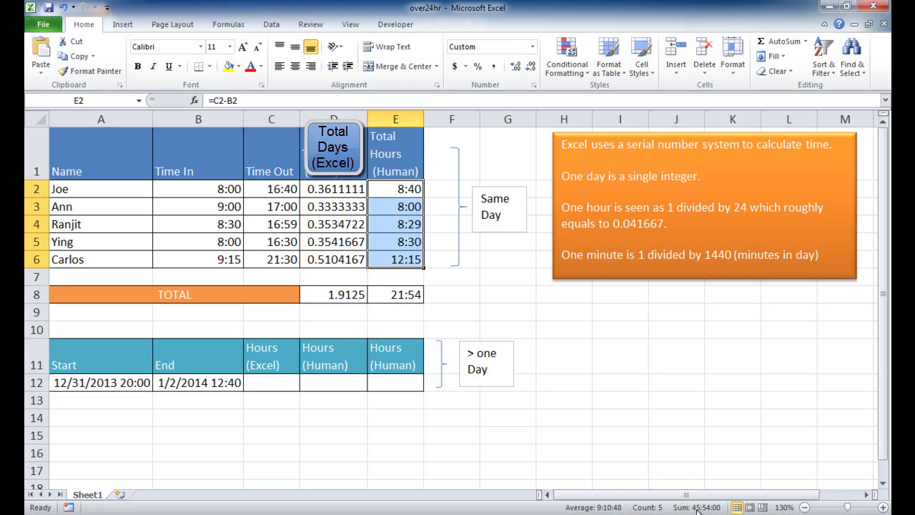
{"action": "left_click", "coordinate": [394, 295]}
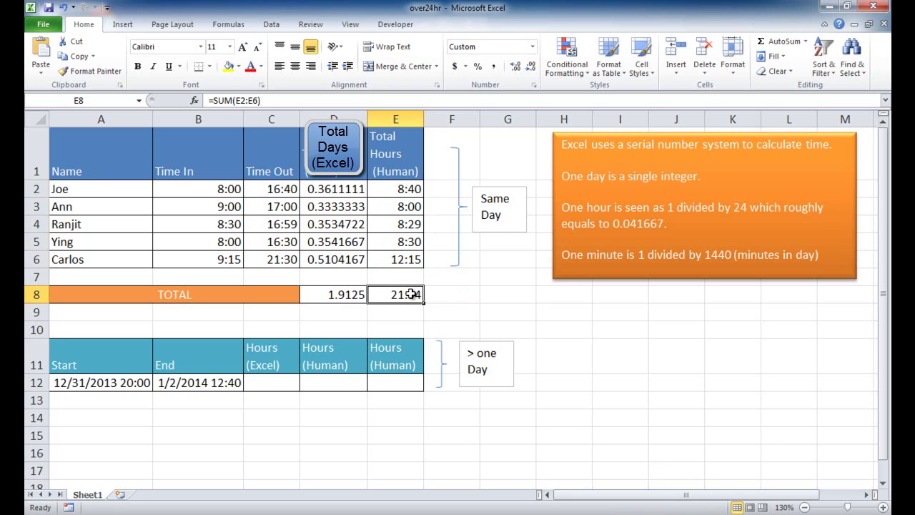
Stretch the orange note down to reveal the [h] bracket-format paragraph.
{"action": "left_click", "coordinate": [706, 276]}
{"action": "left_click_drag", "start_coordinate": [703, 279], "coordinate": [704, 335]}
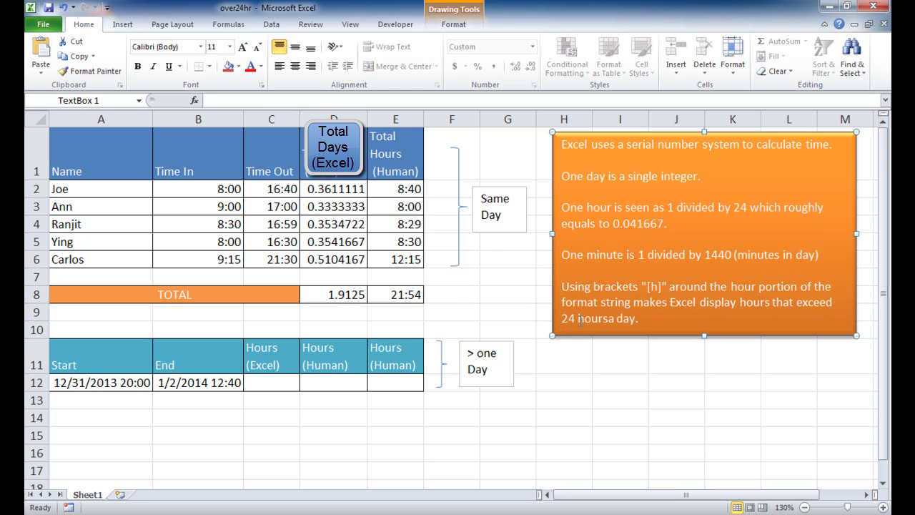
Apply the custom [h]:mm:ss format to E8 so it shows 45:54:00.
{"action": "left_click", "coordinate": [404, 295]}
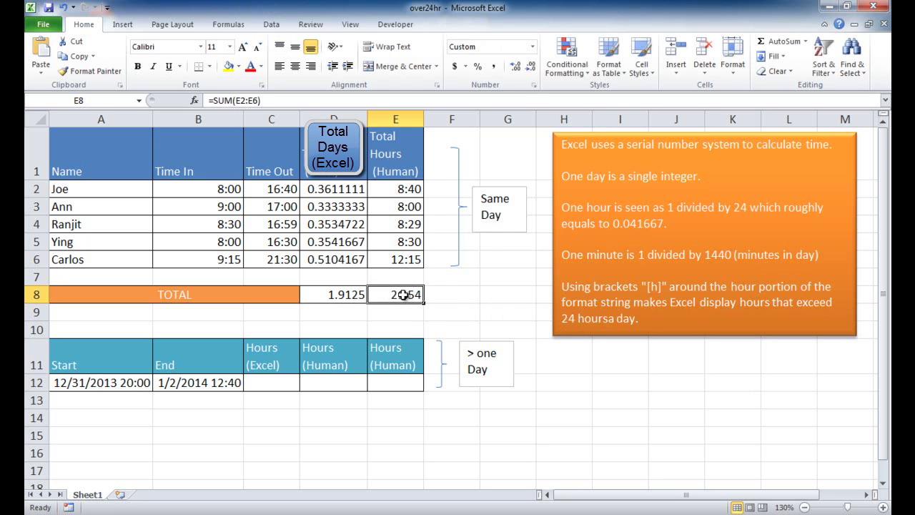
{"action": "right_click", "coordinate": [404, 294]}
{"action": "left_click", "coordinate": [449, 243]}
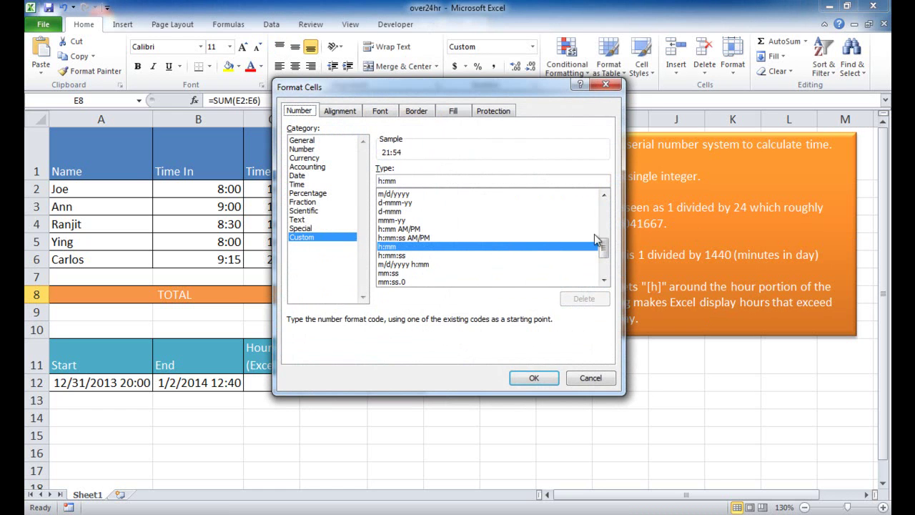
{"action": "scroll", "coordinate": [605, 247], "scroll_direction": "down", "scroll_amount": 3}
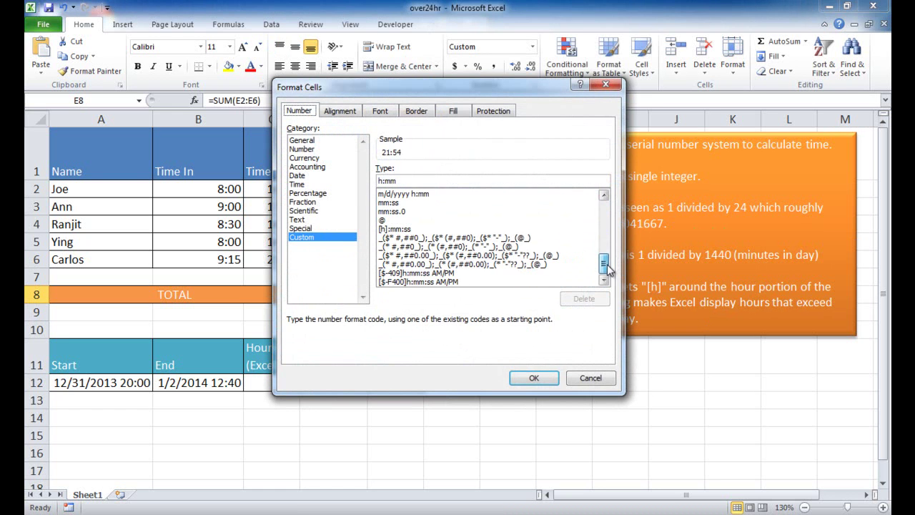
{"action": "left_click", "coordinate": [385, 228]}
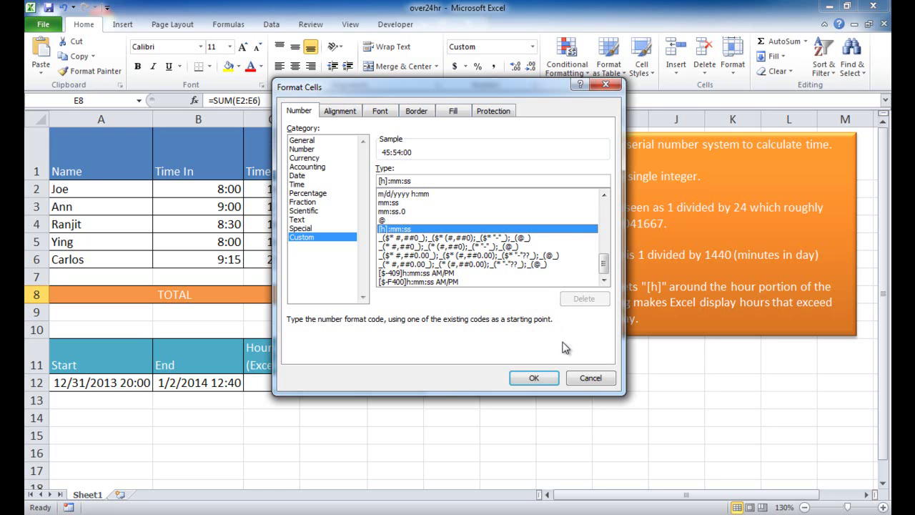
{"action": "left_click", "coordinate": [537, 378]}
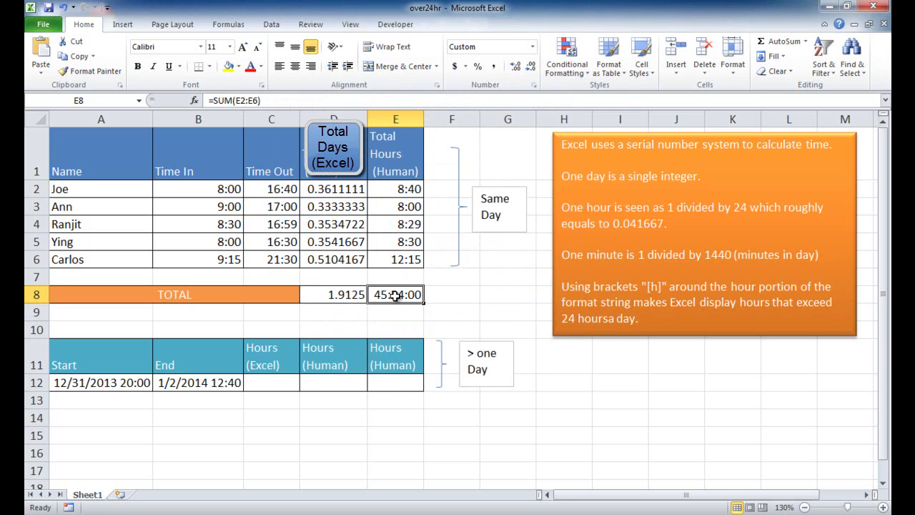
{"action": "left_click_drag", "start_coordinate": [407, 188], "coordinate": [407, 262]}
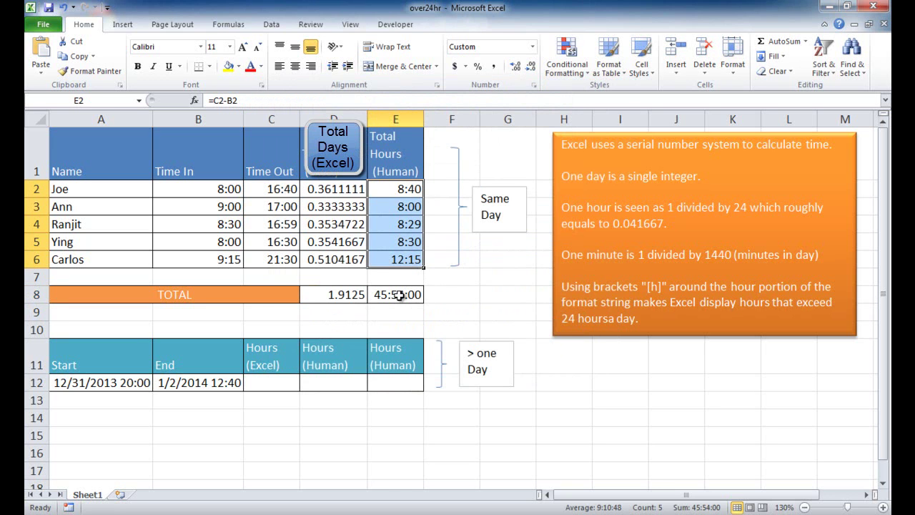
{"action": "left_click", "coordinate": [399, 295]}
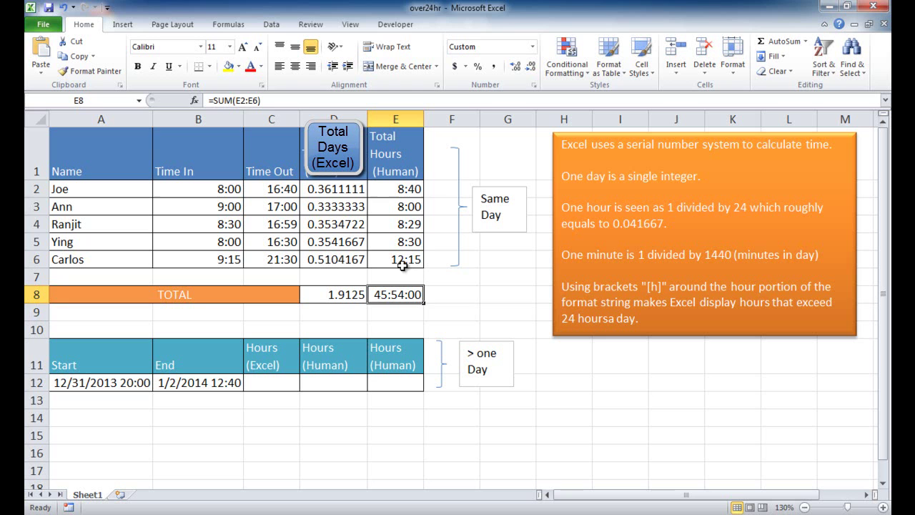
{"action": "left_click_drag", "start_coordinate": [401, 189], "coordinate": [404, 260]}
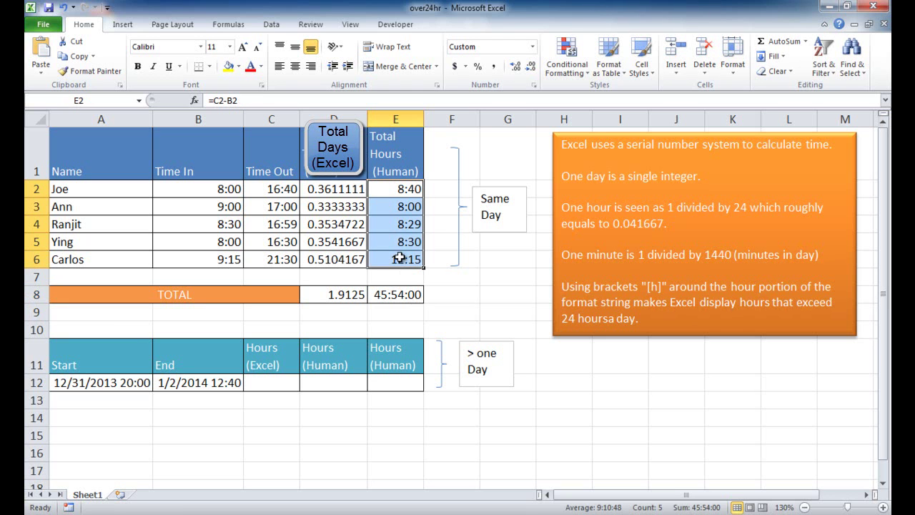
{"action": "left_click", "coordinate": [397, 295]}
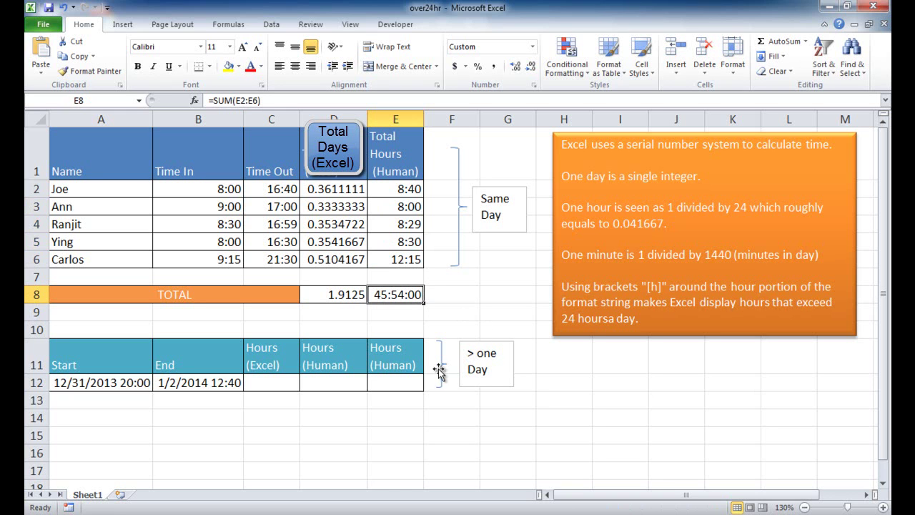
{"action": "left_click", "coordinate": [109, 384]}
{"action": "left_click", "coordinate": [179, 386]}
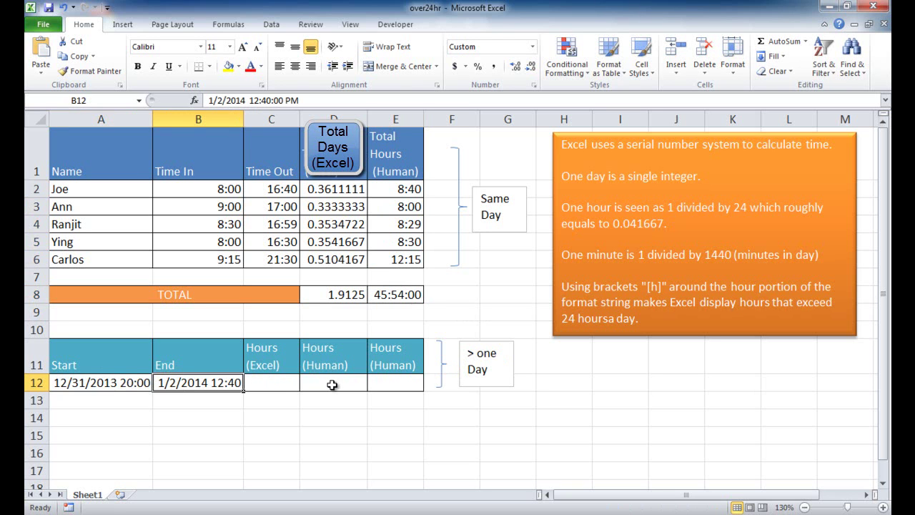
Enter =B12-A12 in C12, giving 1.69444 days.
{"action": "left_click", "coordinate": [272, 382]}
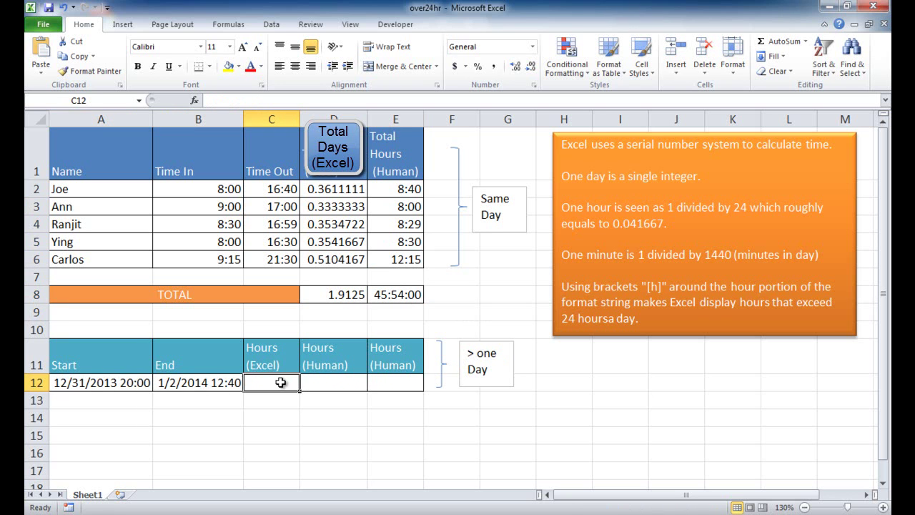
{"action": "type", "text": "="}
{"action": "left_click", "coordinate": [200, 383]}
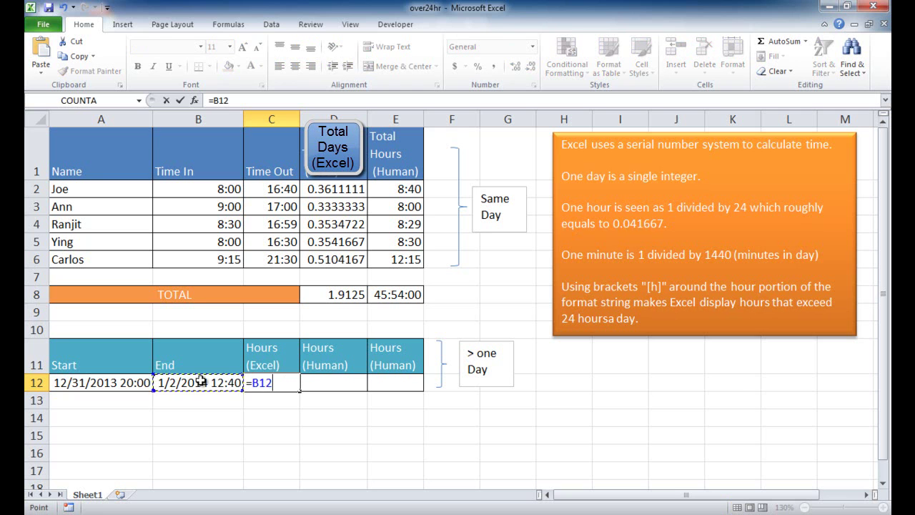
{"action": "type", "text": "-"}
{"action": "left_click", "coordinate": [133, 382]}
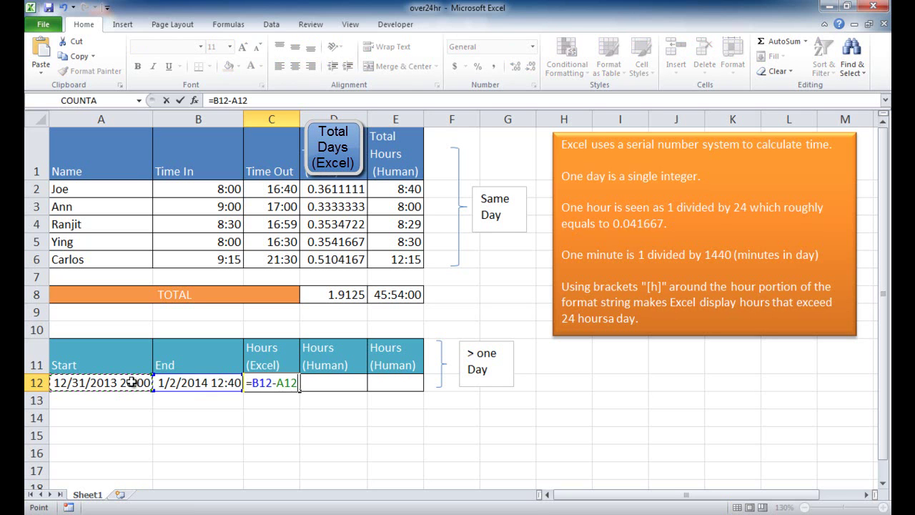
{"action": "key", "text": "Return"}
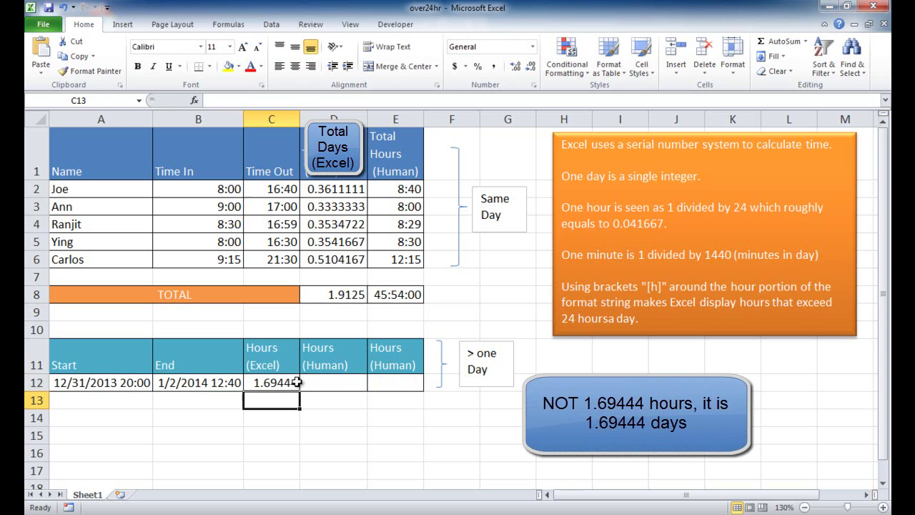
Enter =24*C12 in D12 to get 40.666667 decimal hours.
{"action": "left_click", "coordinate": [322, 383]}
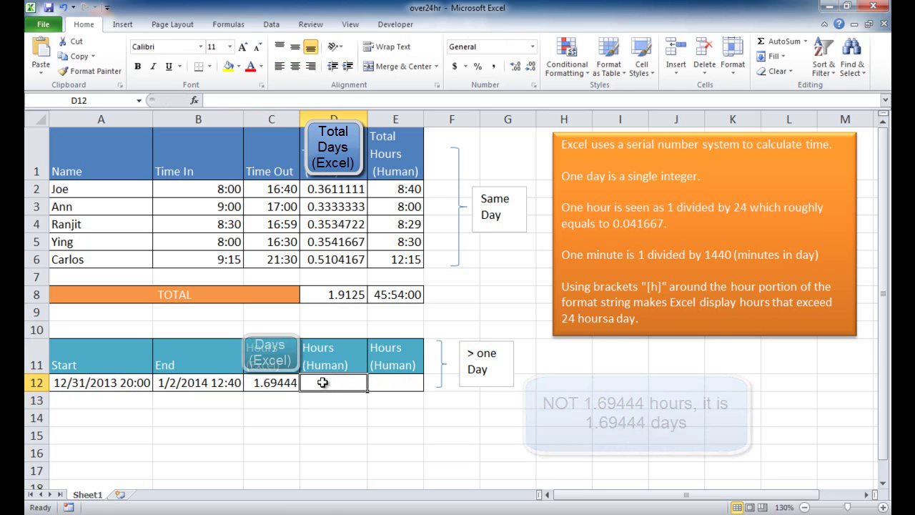
{"action": "type", "text": "="}
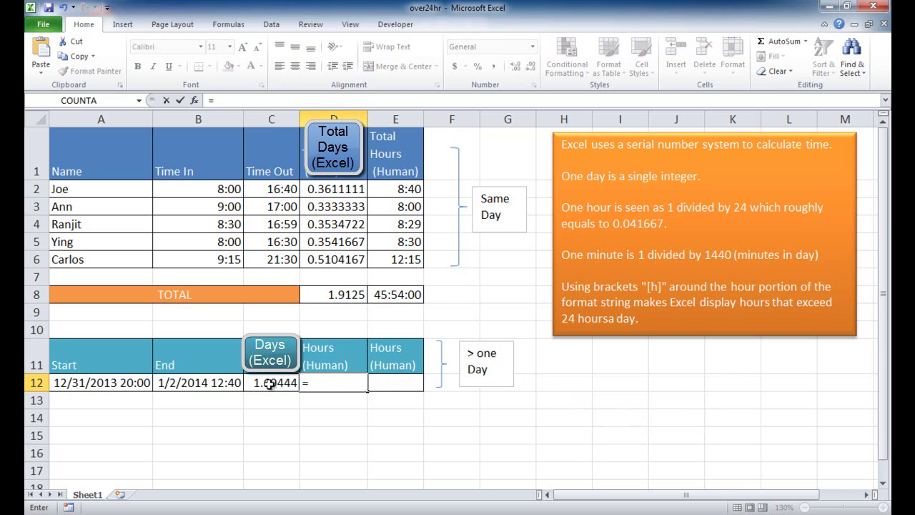
{"action": "type", "text": "24*"}
{"action": "left_click", "coordinate": [270, 384]}
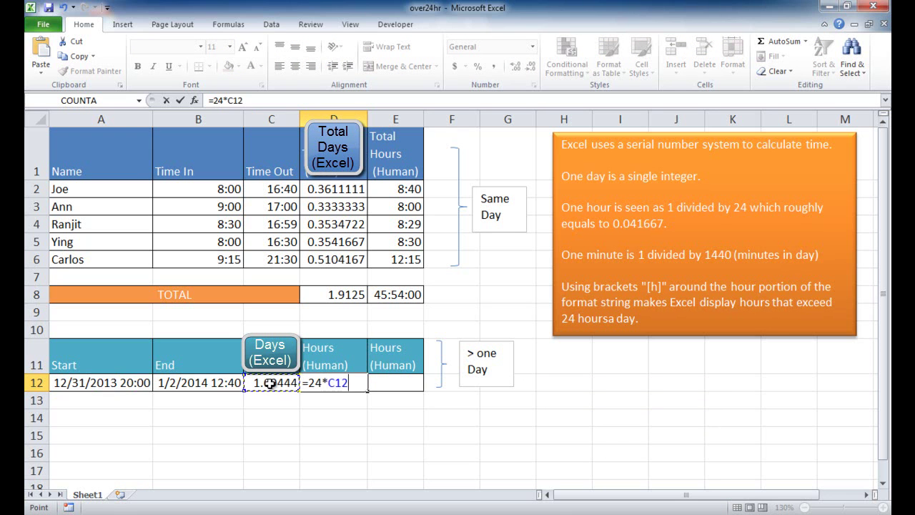
{"action": "key", "text": "Return"}
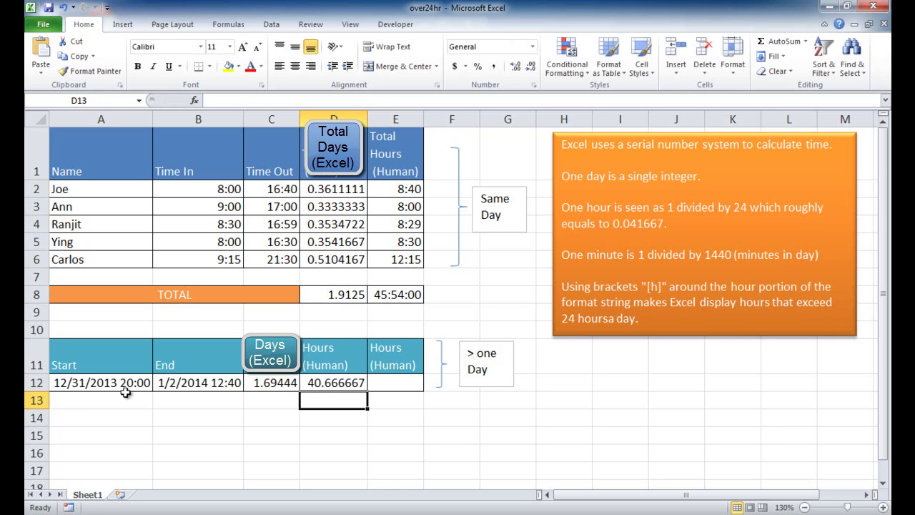
{"action": "left_click", "coordinate": [322, 382]}
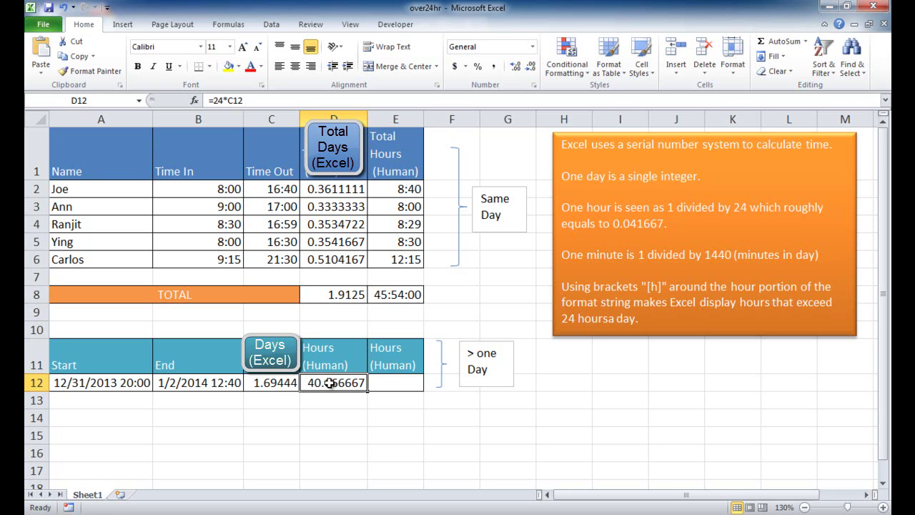
Enter =B12-A12 in E12, which shows 1.69444 for now.
{"action": "left_click", "coordinate": [393, 384]}
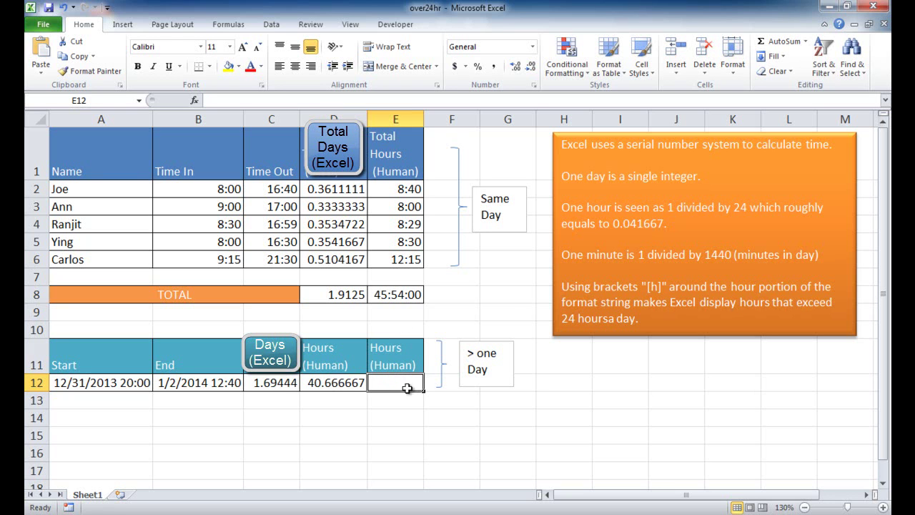
{"action": "type", "text": "="}
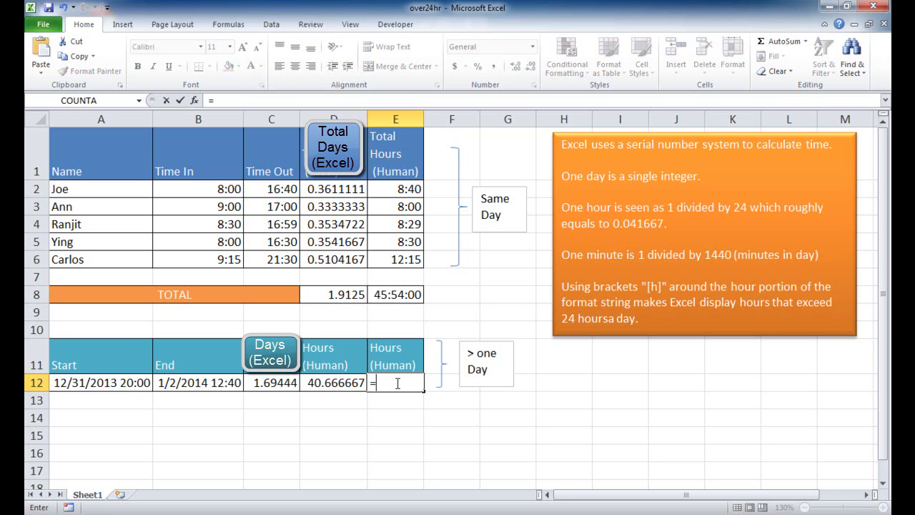
{"action": "left_click", "coordinate": [225, 382]}
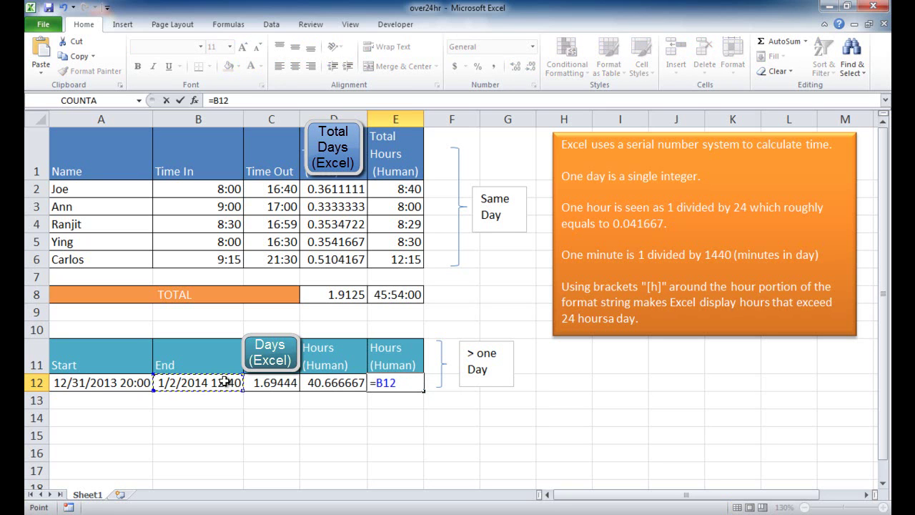
{"action": "type", "text": "-"}
{"action": "left_click", "coordinate": [123, 383]}
{"action": "key", "text": "Return"}
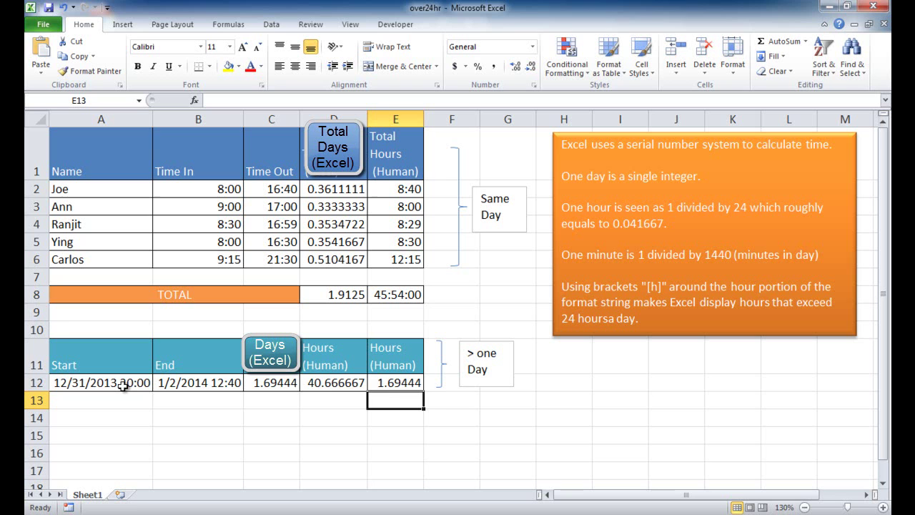
{"action": "left_click", "coordinate": [391, 384]}
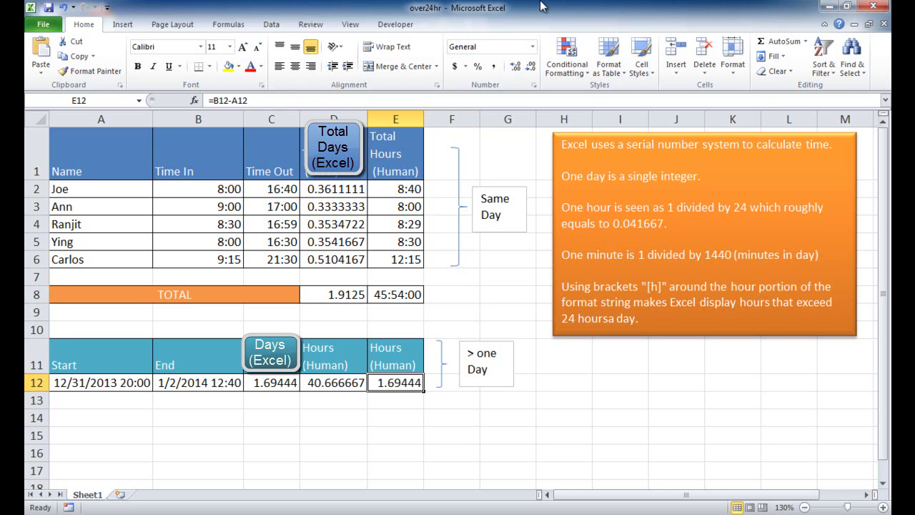
Apply the custom [h]:mm:ss format to E12 so it displays 40:40:00.
{"action": "right_click", "coordinate": [394, 385]}
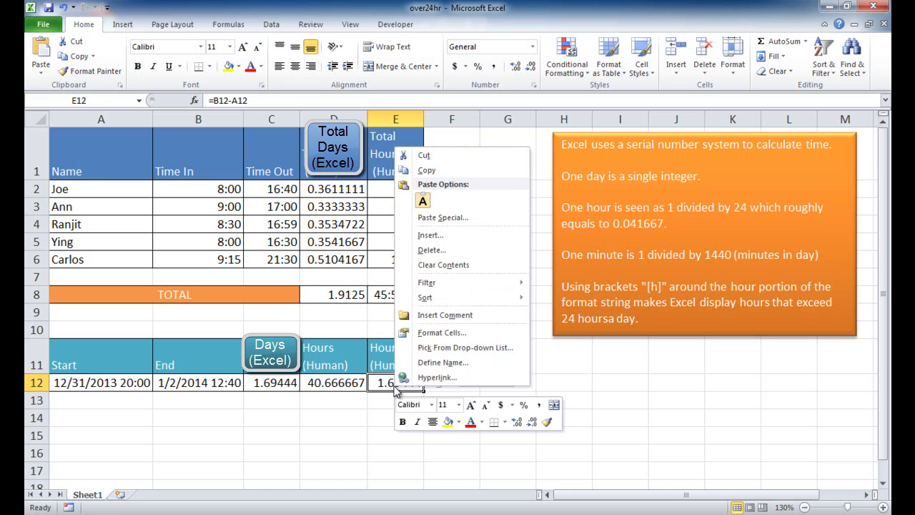
{"action": "left_click", "coordinate": [443, 333]}
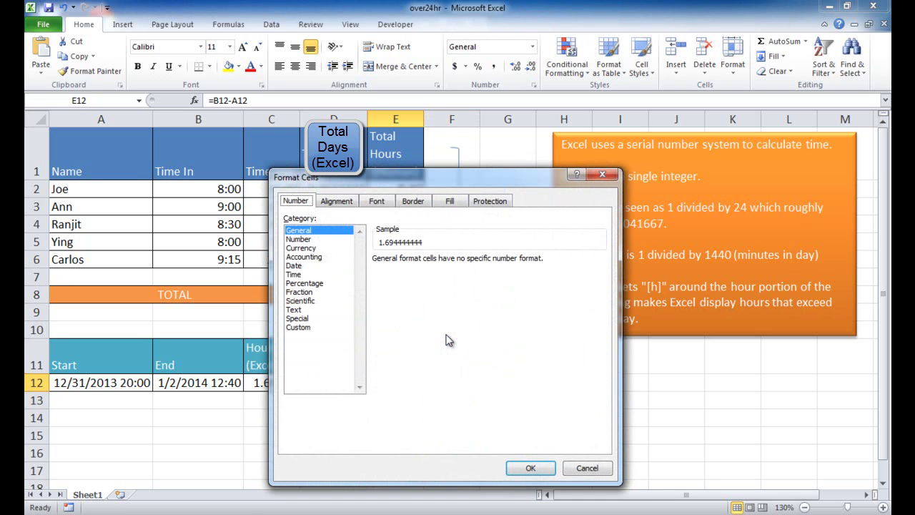
{"action": "left_click", "coordinate": [300, 329]}
{"action": "left_click_drag", "start_coordinate": [601, 295], "coordinate": [600, 352]}
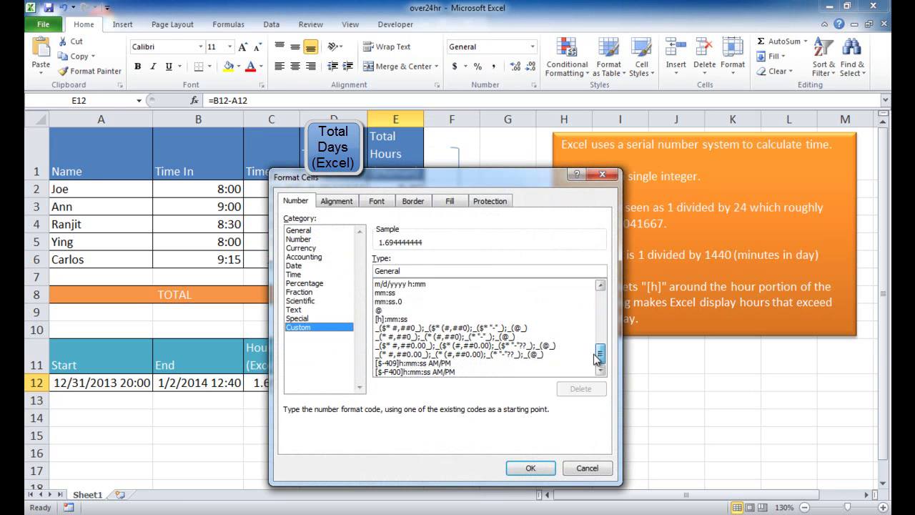
{"action": "left_click", "coordinate": [399, 319]}
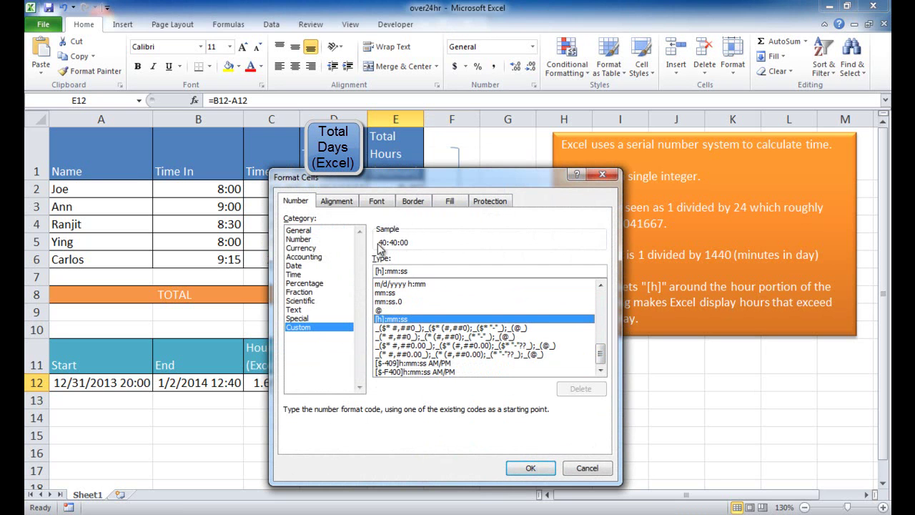
{"action": "left_click", "coordinate": [531, 468]}
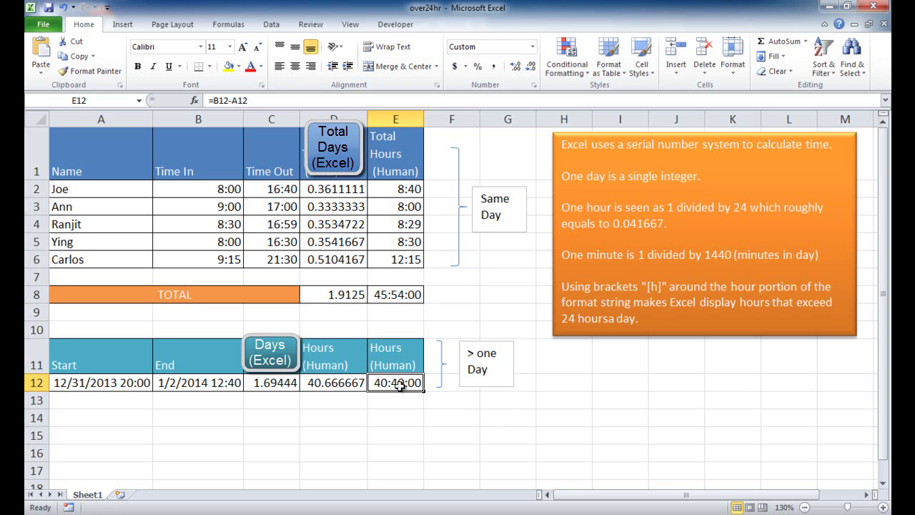
{"action": "left_click", "coordinate": [350, 382]}
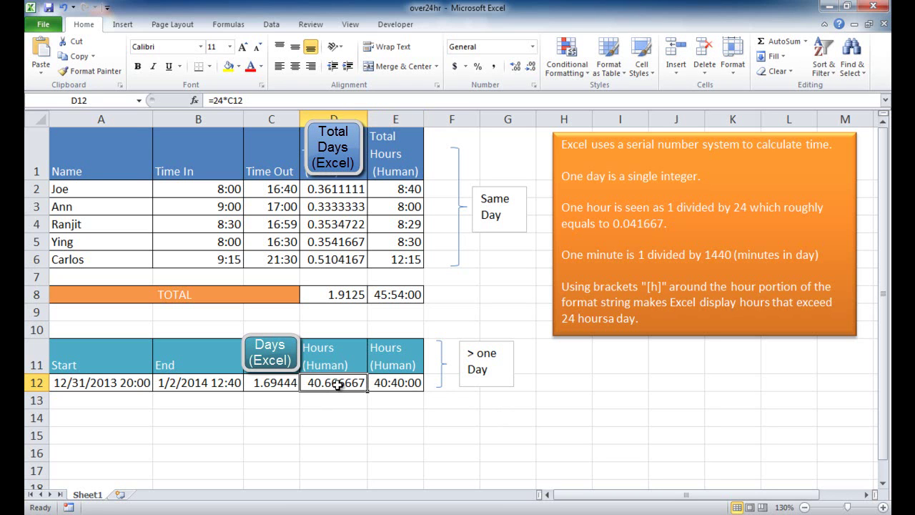
{"action": "left_click", "coordinate": [396, 385]}
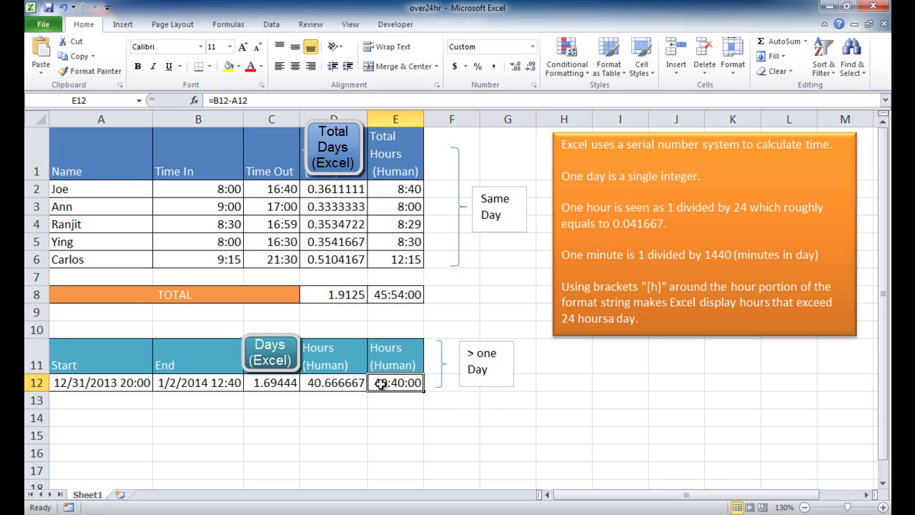